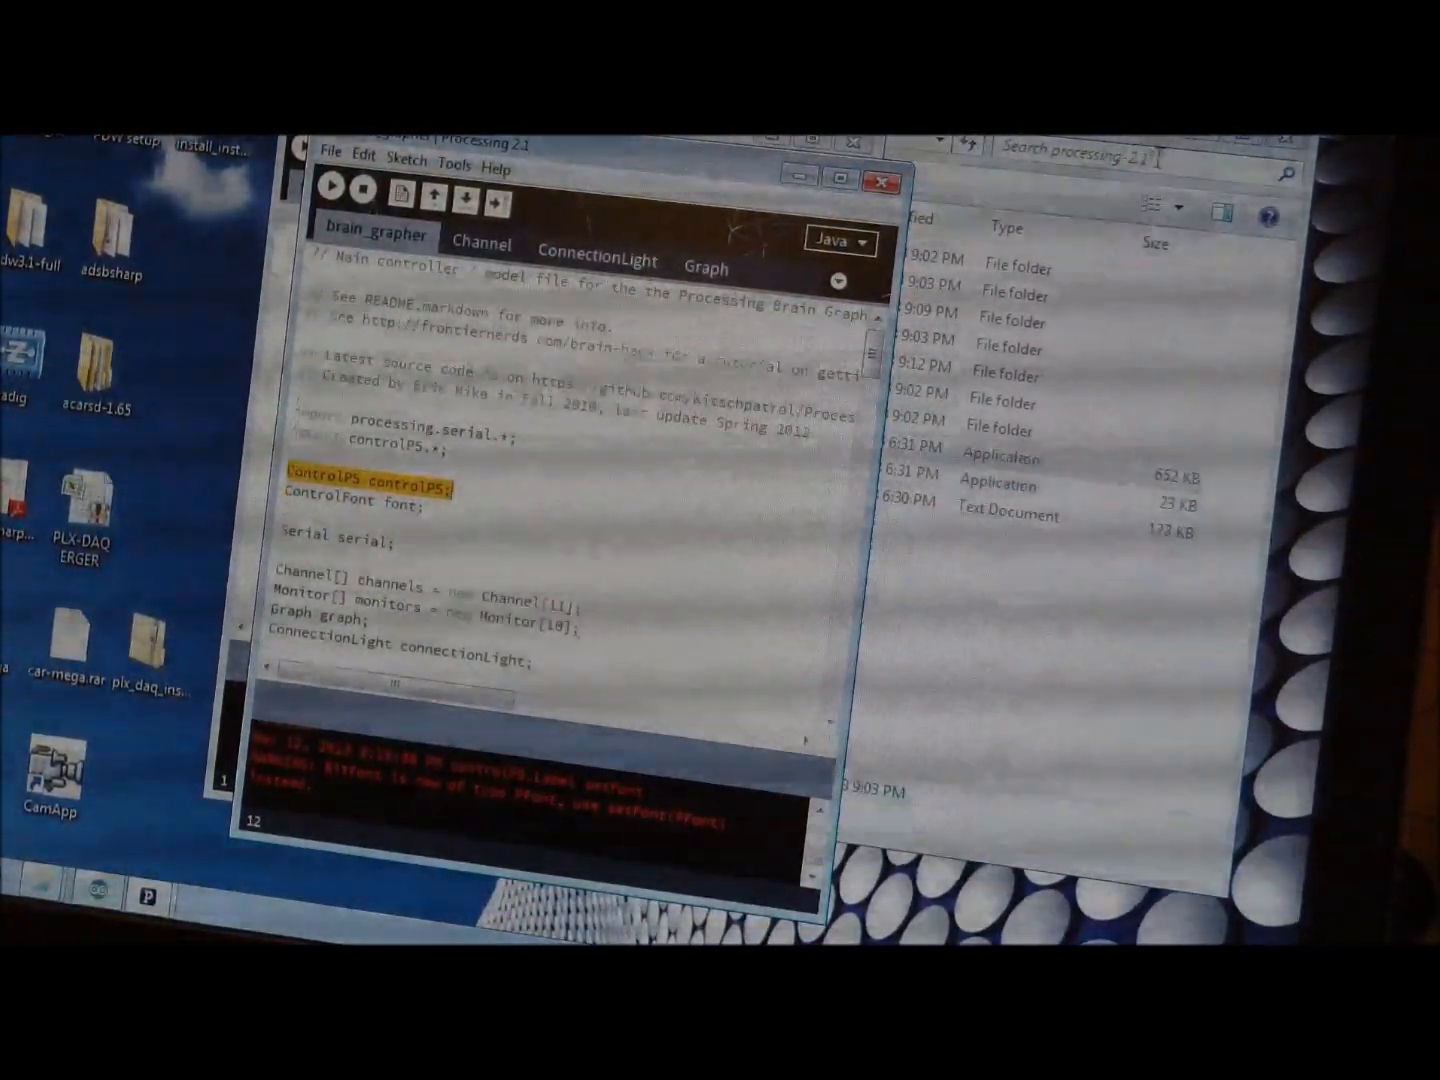
Clear the open windows and open the processing-2.1 folder from the desktop
left_click(1209, 158)
left_click(1208, 141)
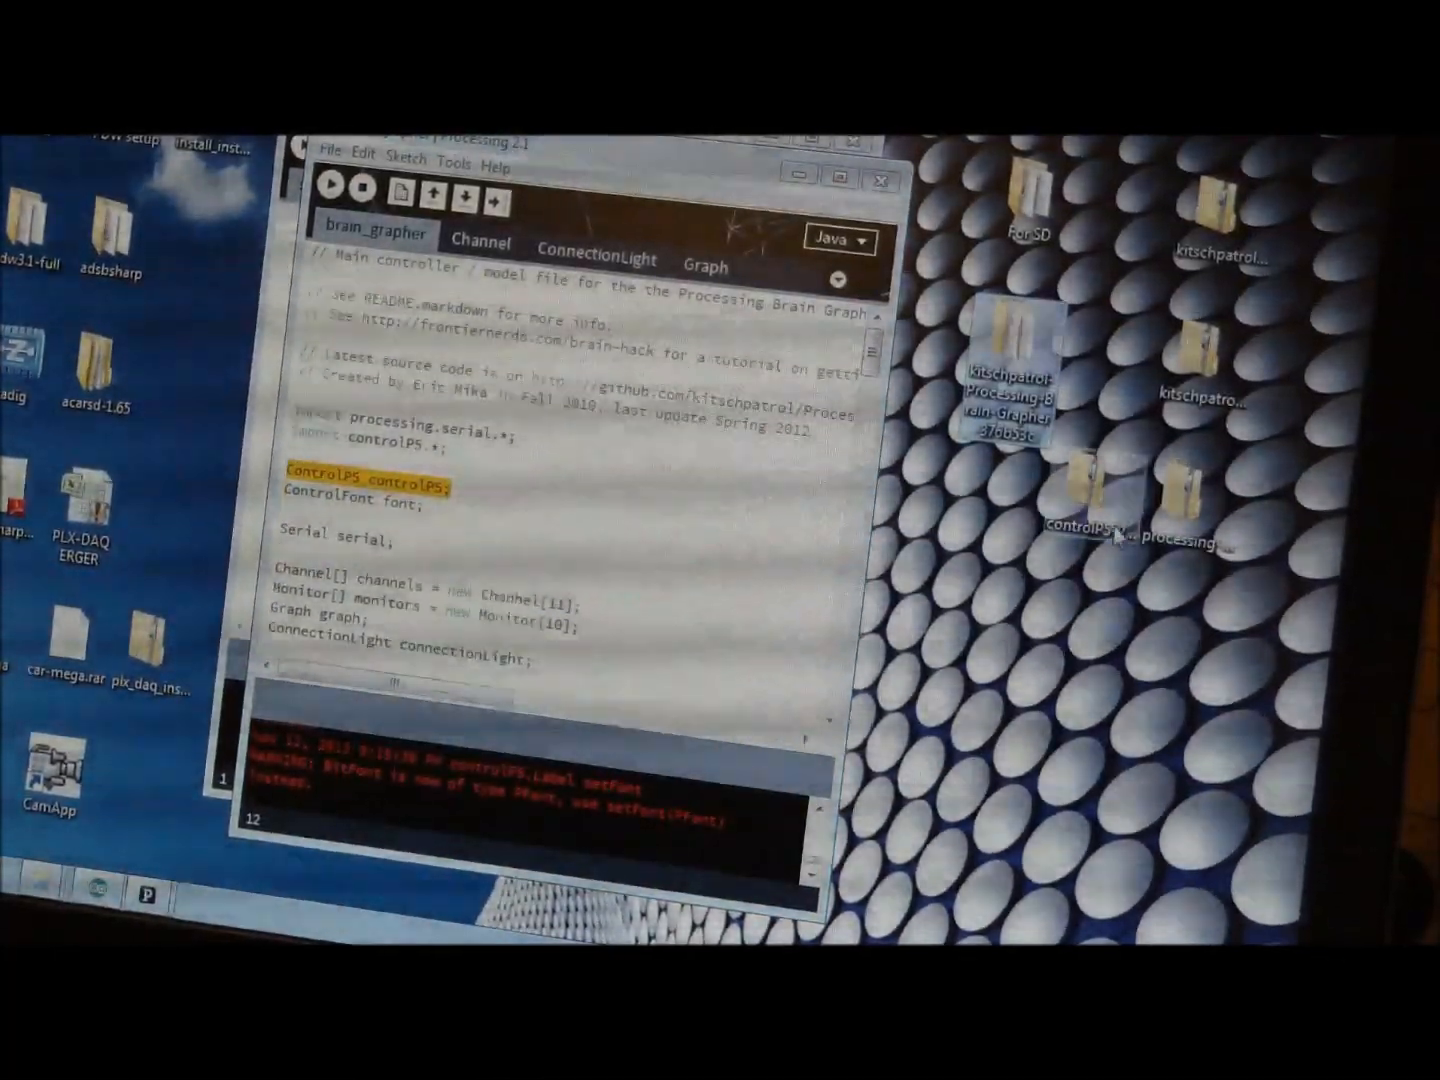
left_click(808, 175)
left_click(779, 143)
double_click(716, 444)
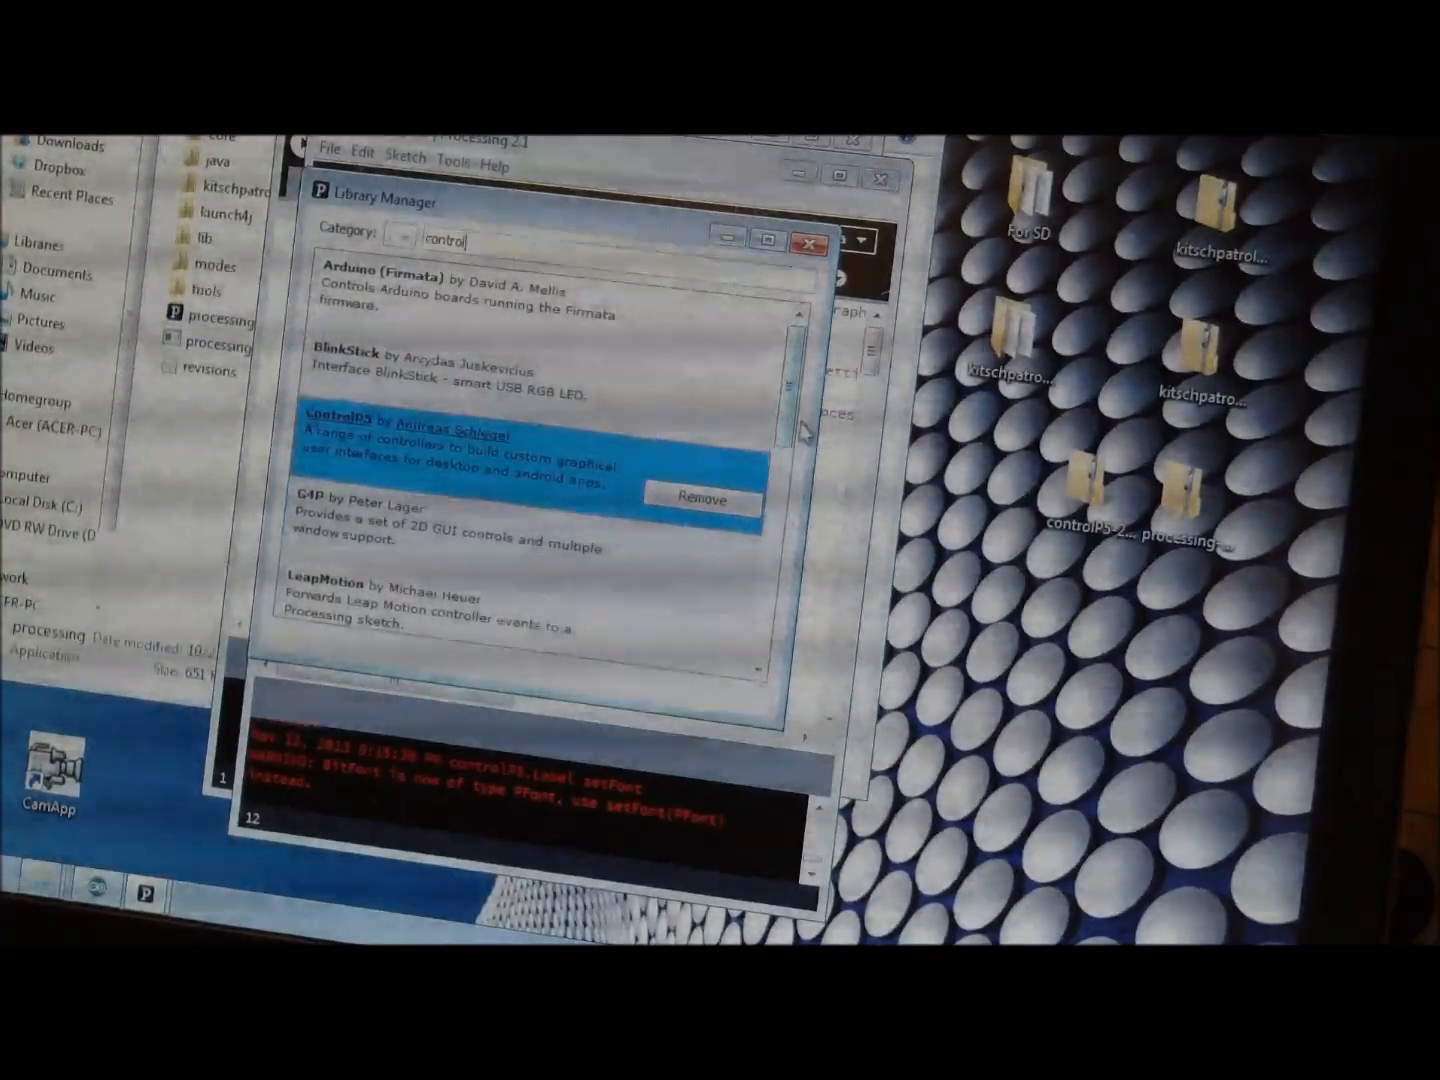
mouse_move(802, 428)
left_mouse_down()
mouse_move(733, 587)
mouse_move(780, 428)
left_mouse_up()
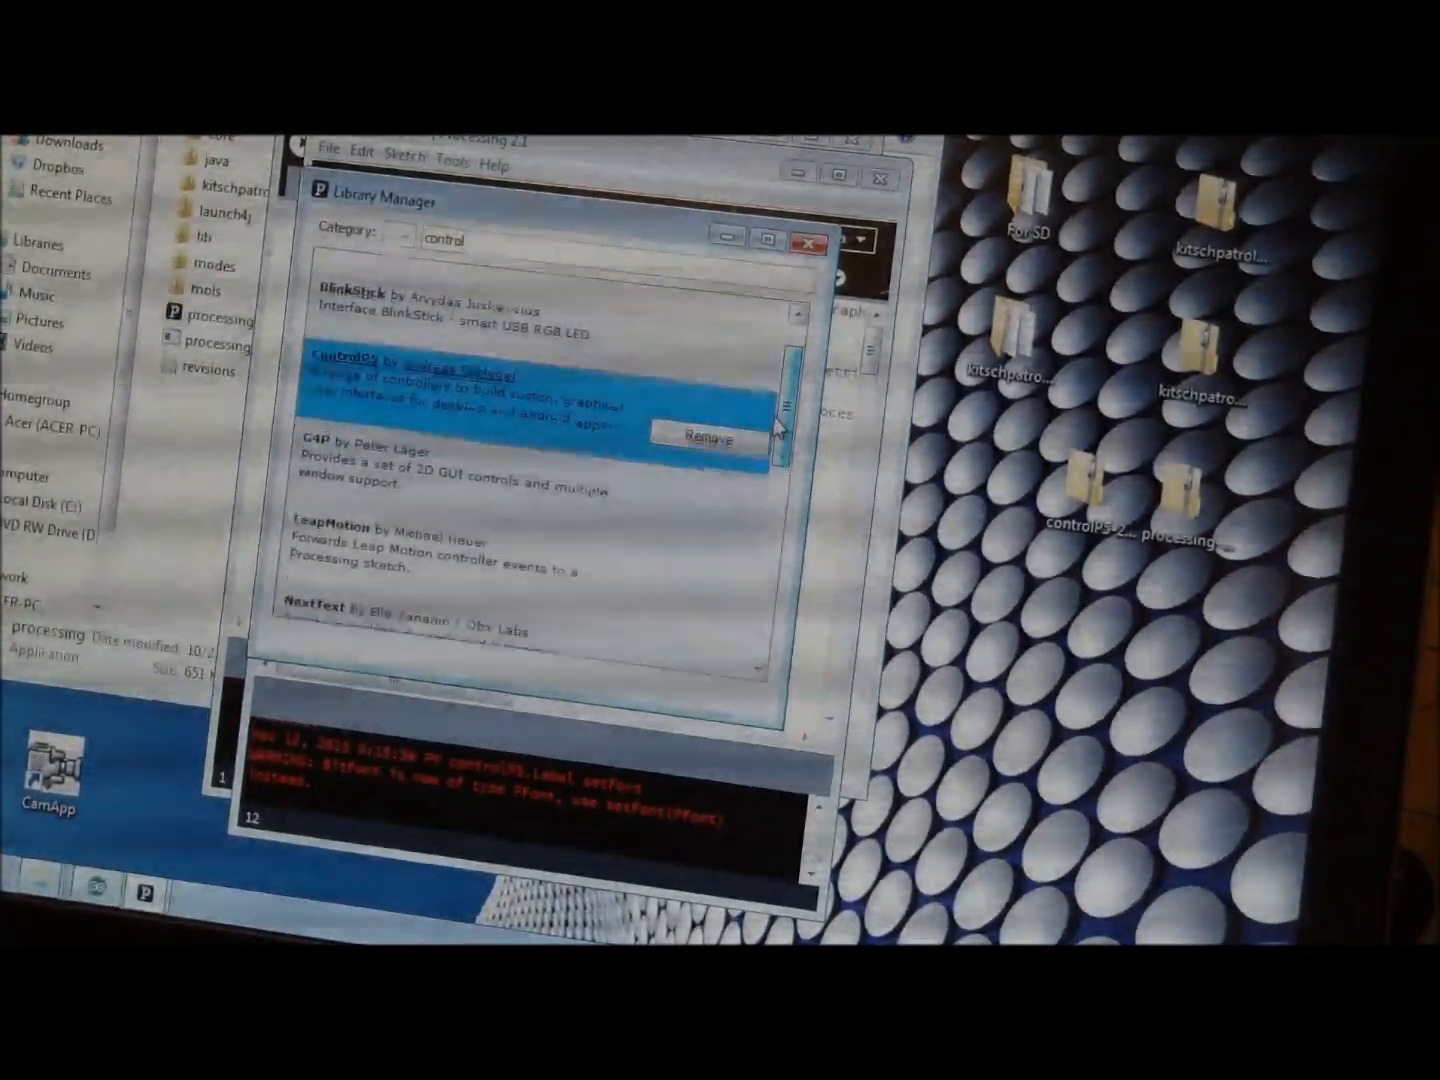
left_click_drag(779, 427, 780, 396)
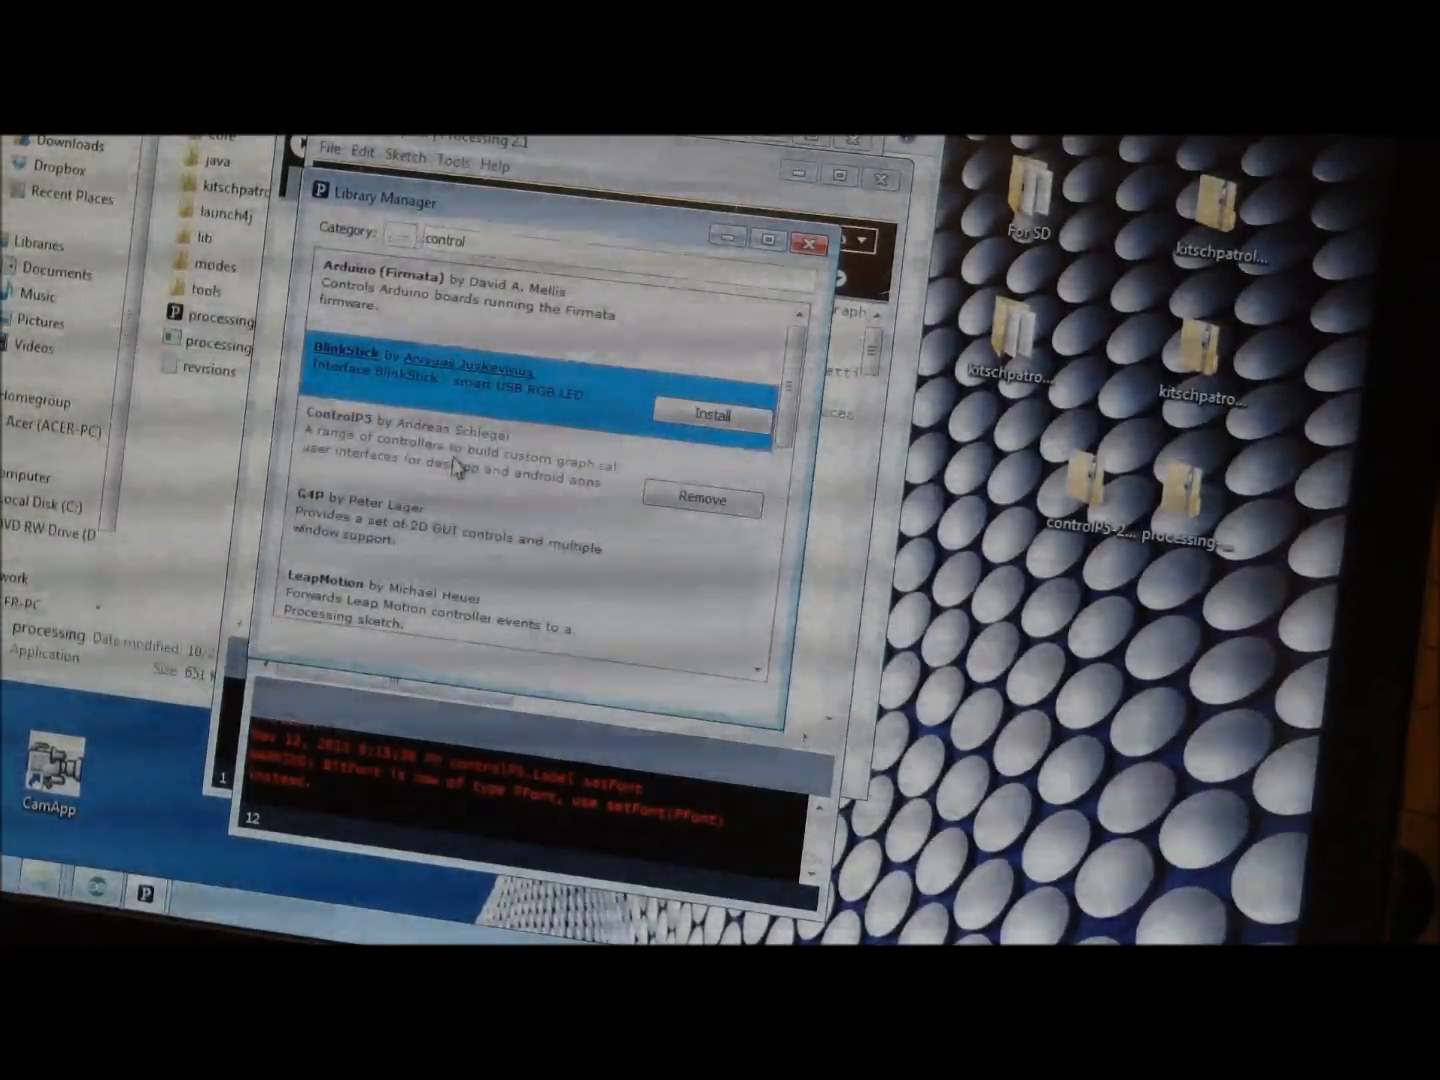
left_click(802, 254)
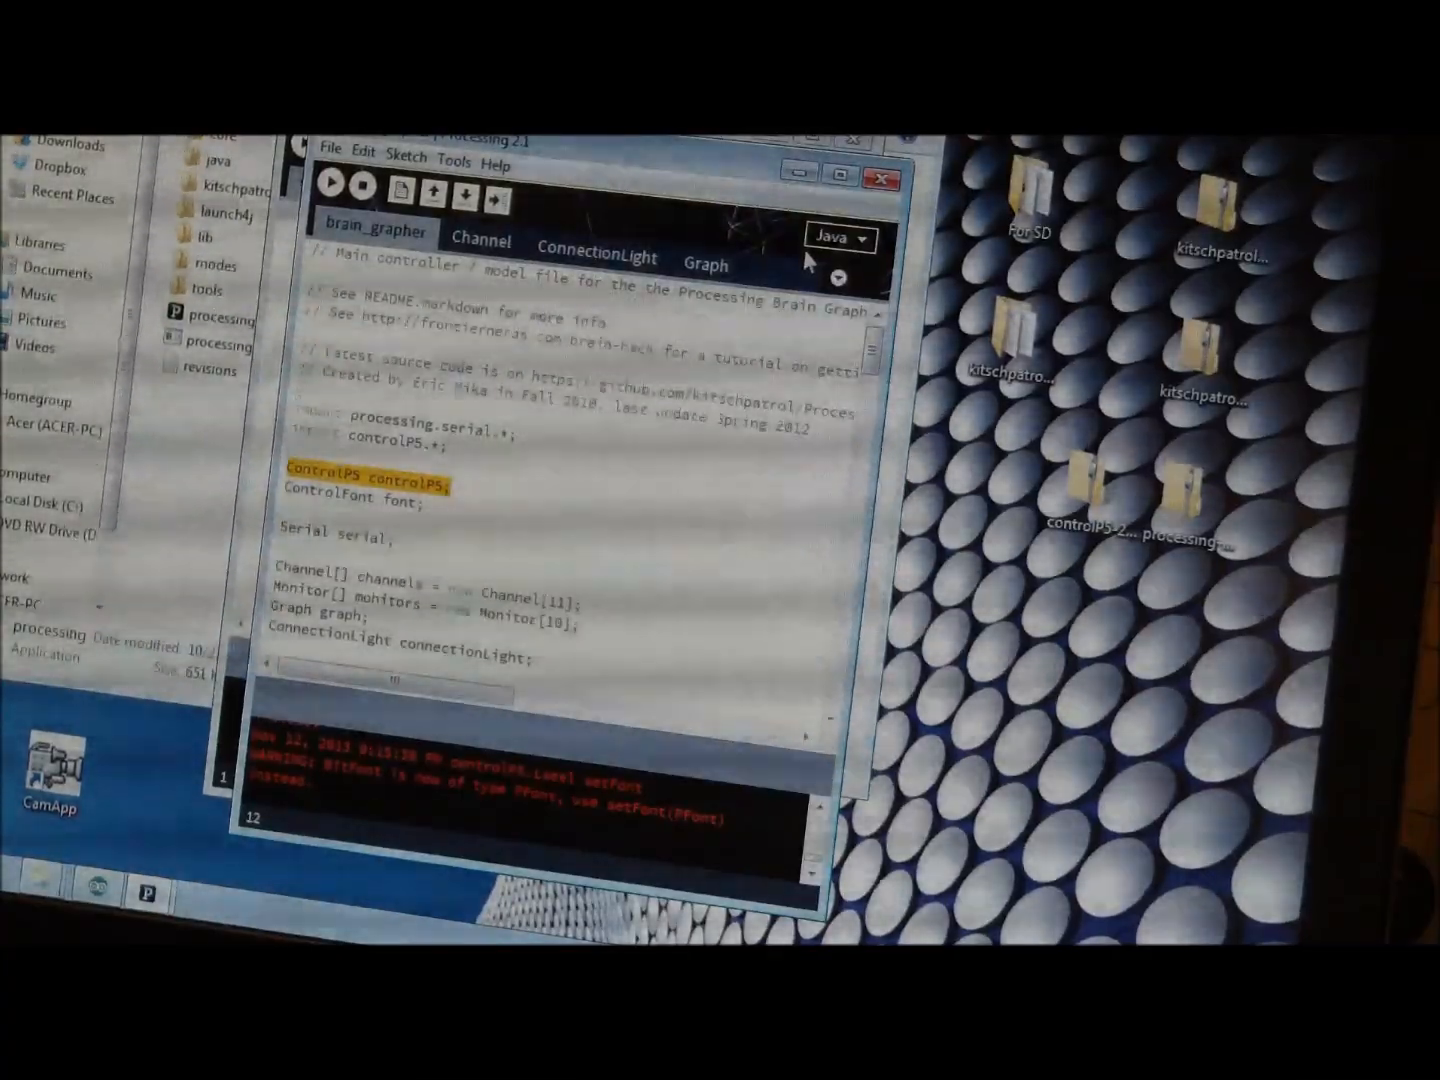